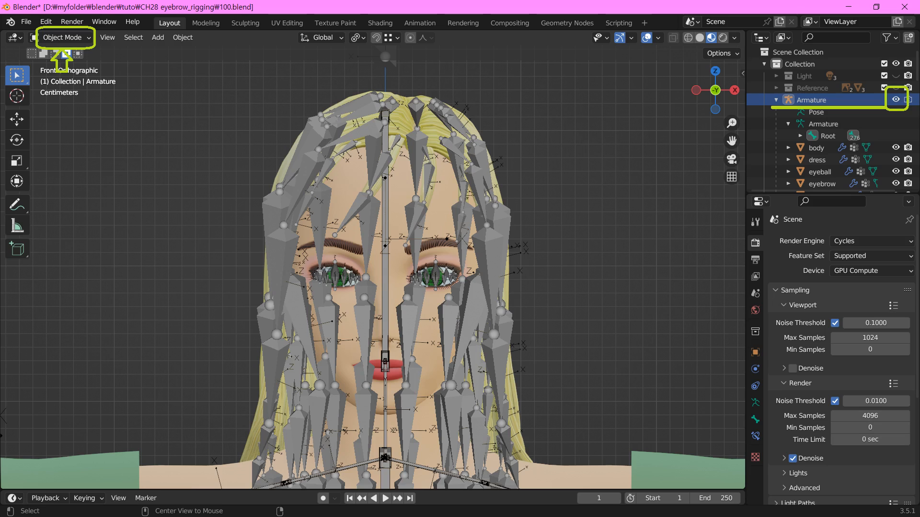
# Enter Edit Mode on the armature and hide all bones except the Head bone
pyautogui.click(62, 37)
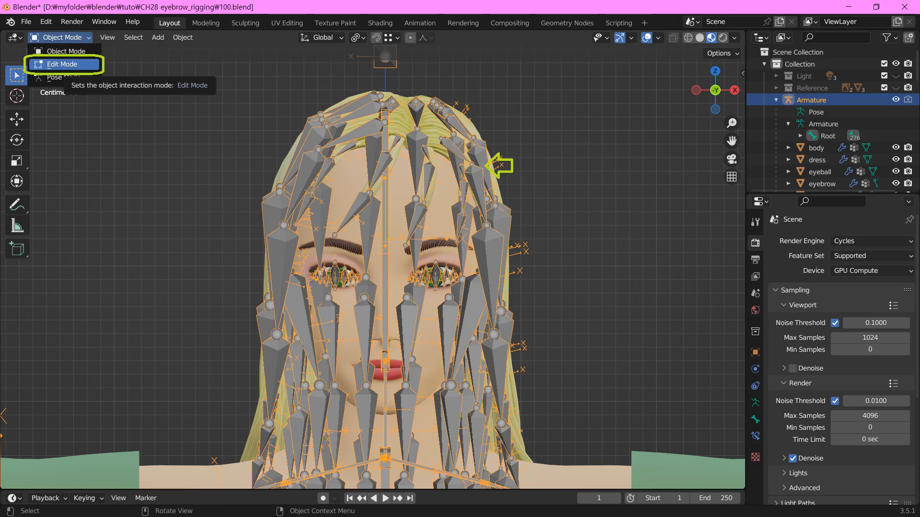
pyautogui.click(62, 64)
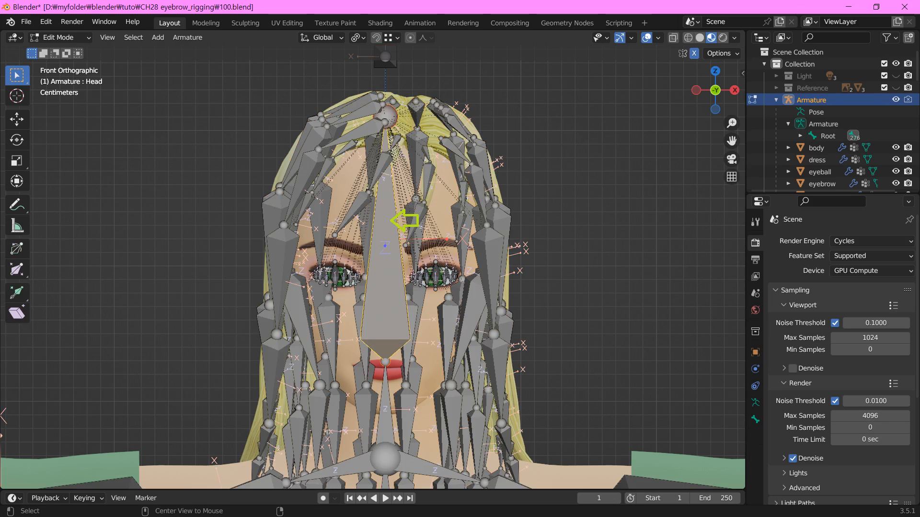
pyautogui.hotkey('shift', 'h')
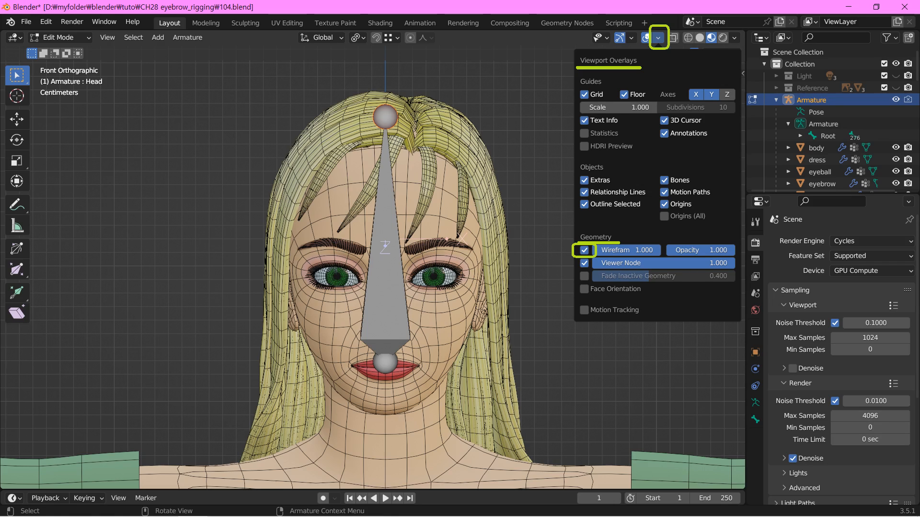
# Extrude mirrored bones from the Head bone's tip to the inner brow ends, aligned along Y, with a short forward-pointing bone on each
pyautogui.hotkey('alt', 'z')
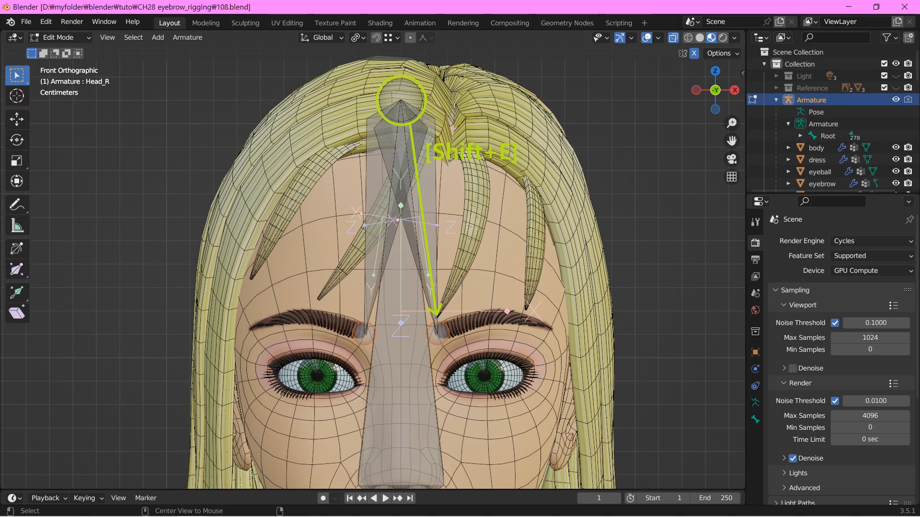
pyautogui.press('KP_3')
pyautogui.press('g')
pyautogui.press('y')
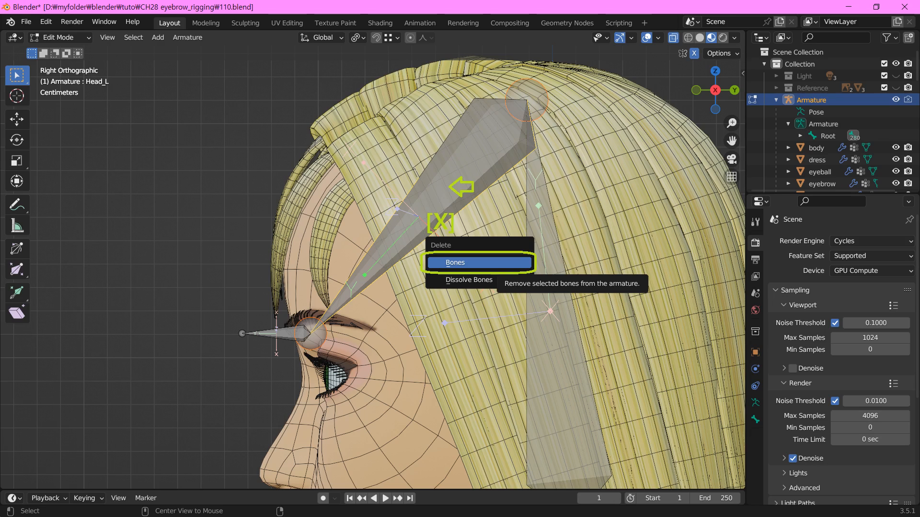
# Delete the long bones linking the Head tip to the brows and move the short eyebrow bones -0.001594 m along Y
pyautogui.click(494, 263)
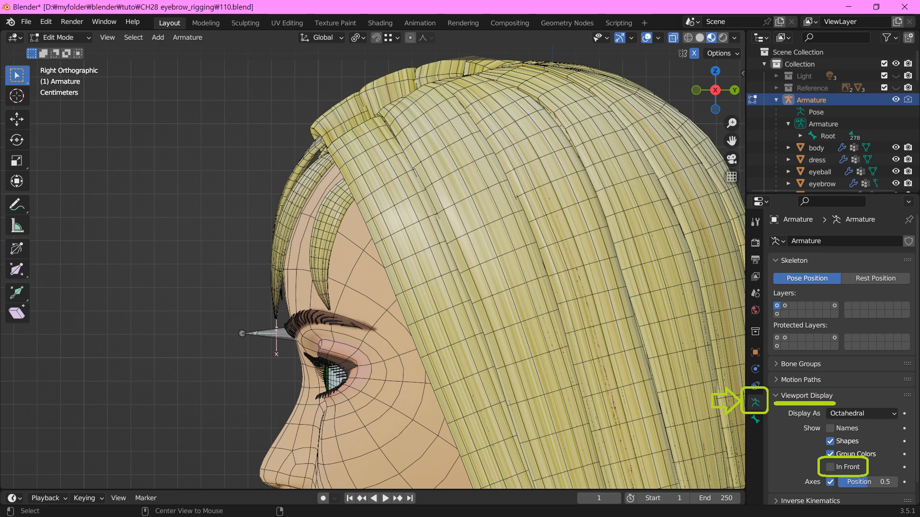
pyautogui.press('g')
pyautogui.press('y')
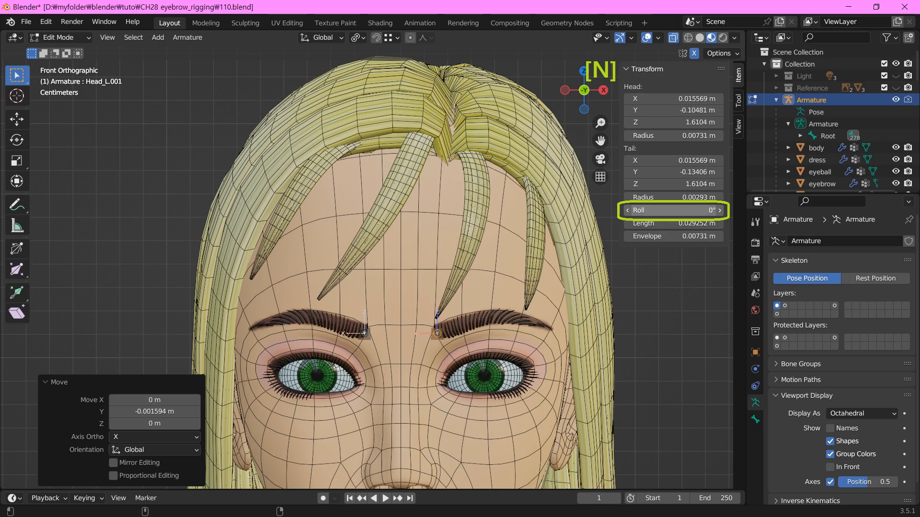
# Duplicate the inner eyebrow bones to the middle and outer end of each brow, adjusting each copy along Y to the face surface
pyautogui.hotkey('shift', 'd')
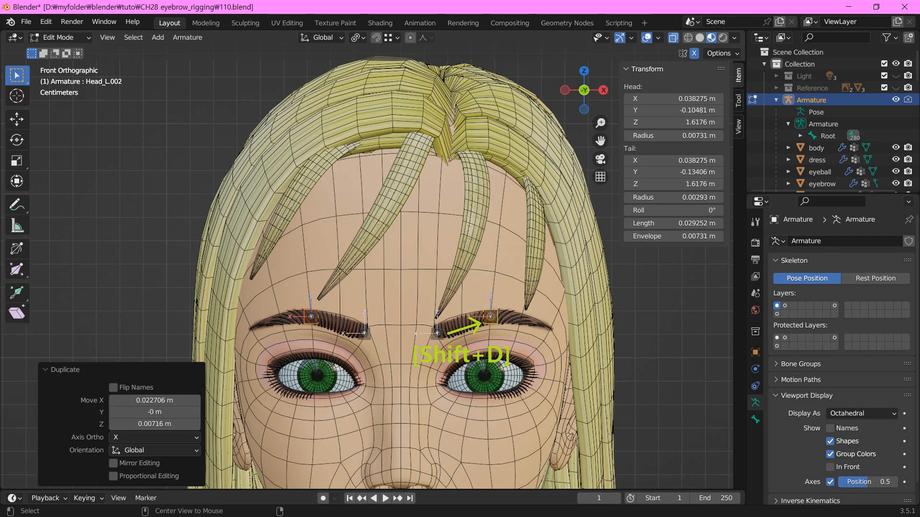
pyautogui.press('g')
pyautogui.press('y')
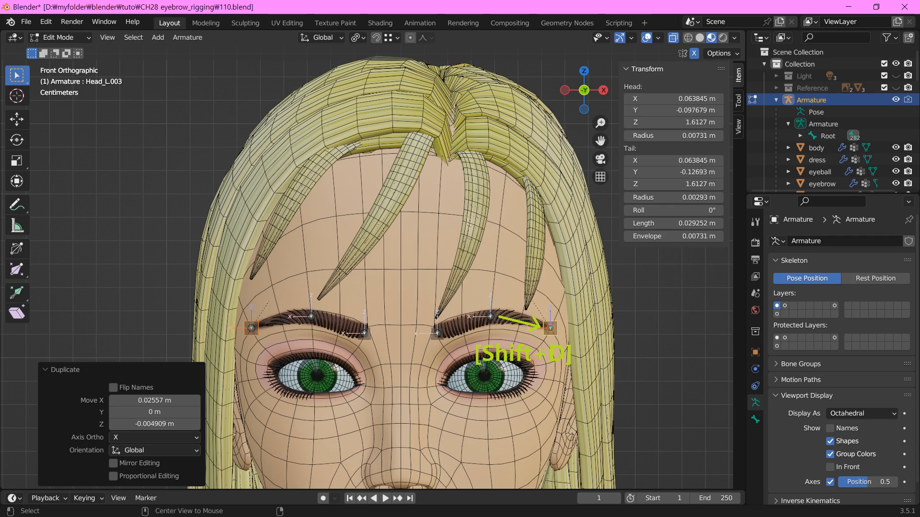
pyautogui.press('g')
pyautogui.press('y')
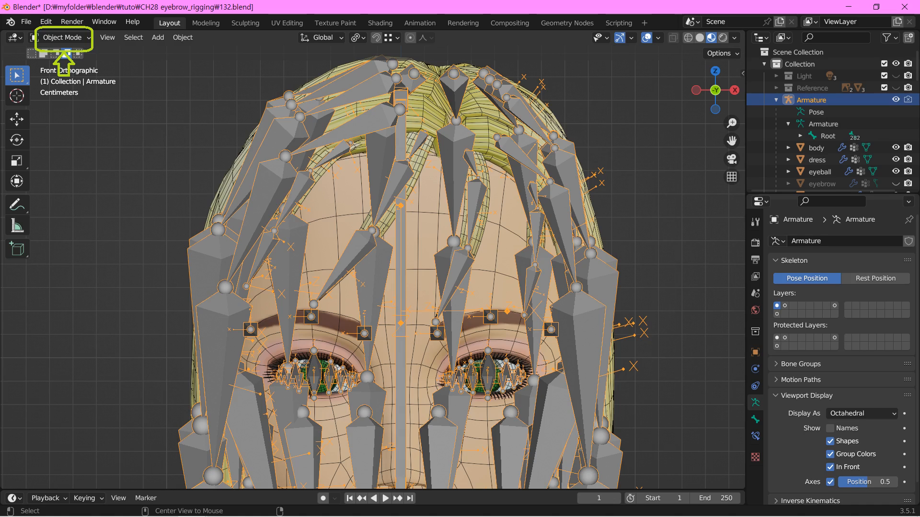
# Switch the armature to Pose Mode and hide all bones except Head and the six eyebrow bones
pyautogui.click(62, 38)
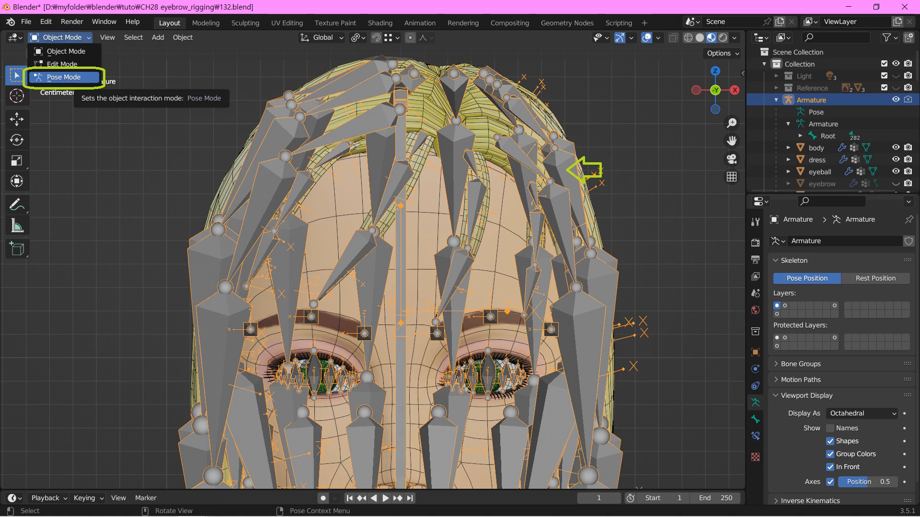
pyautogui.click(63, 77)
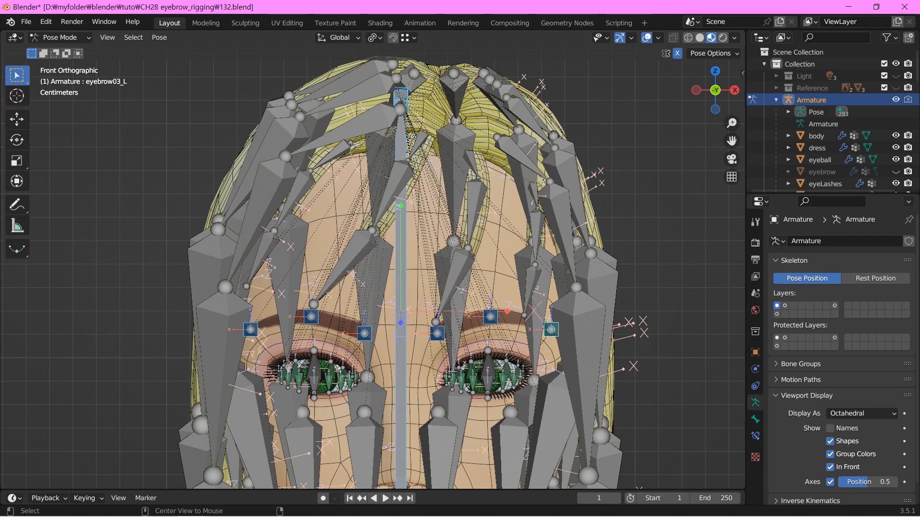
pyautogui.hotkey('shift', 'h')
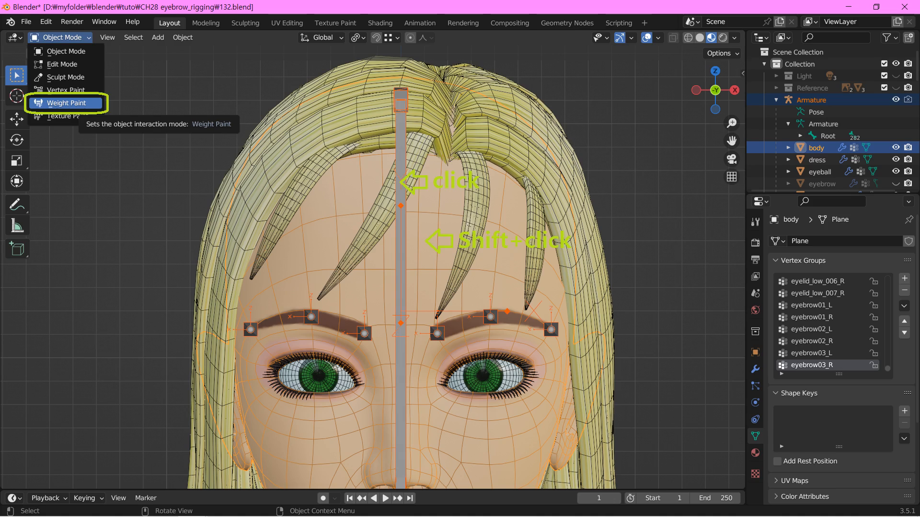
# Enter Weight Paint mode on the body, test the Head bone's weights by rotating it, and clear the rotation
pyautogui.click(67, 103)
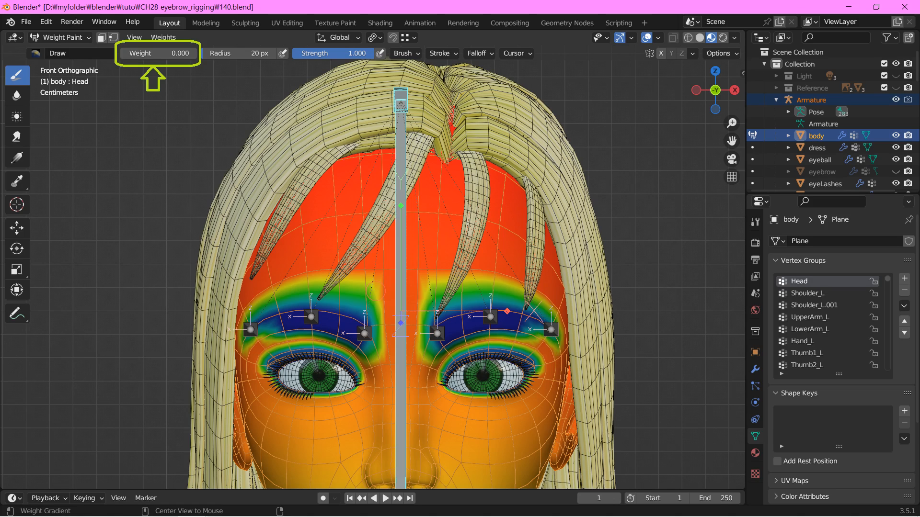
pyautogui.press('r')
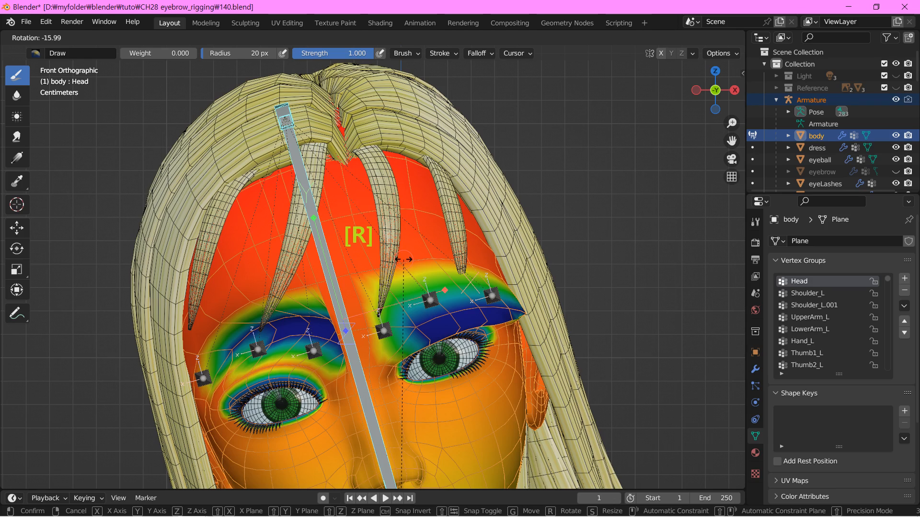
pyautogui.hotkey('alt', 'r')
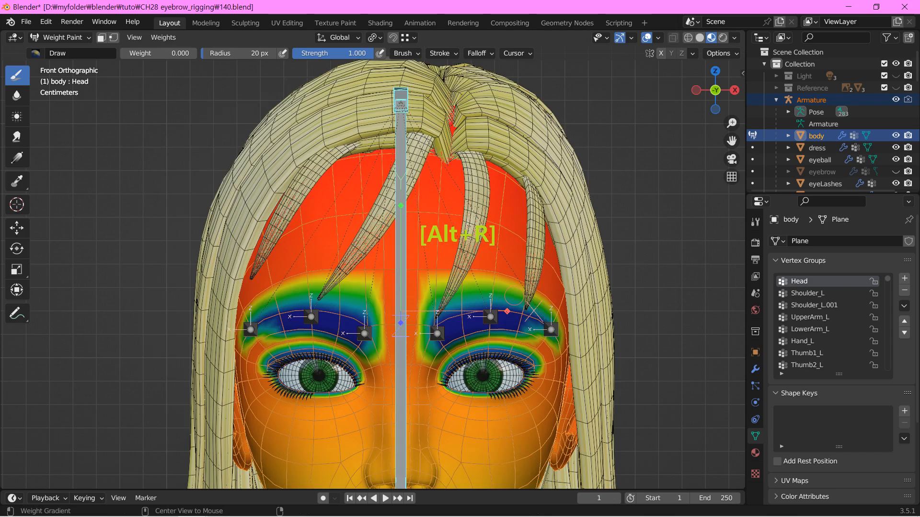
# Weight the body to the eyebrow bones, starting with the inner left one, and clear the location of all test-moved bones
pyautogui.keyDown('ctrl'); pyautogui.click(437, 333); pyautogui.keyUp('ctrl')
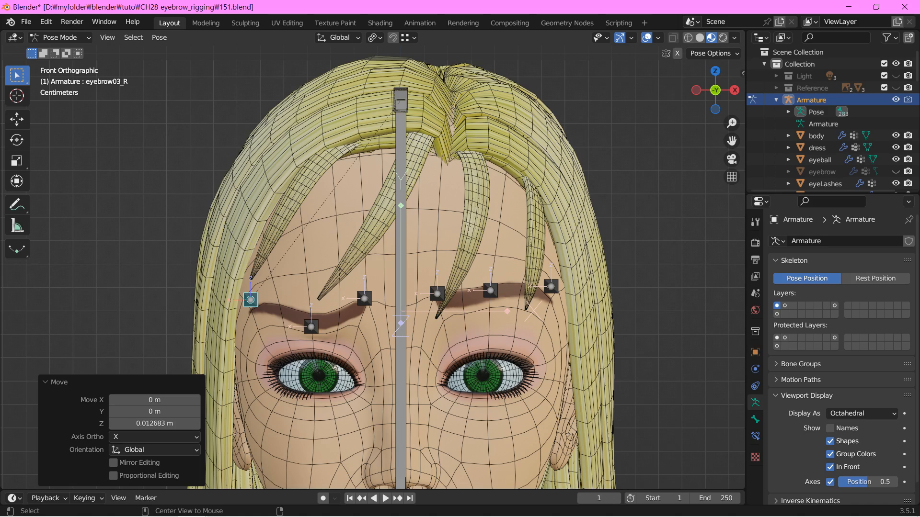
pyautogui.press('a')
pyautogui.hotkey('alt', 'g')
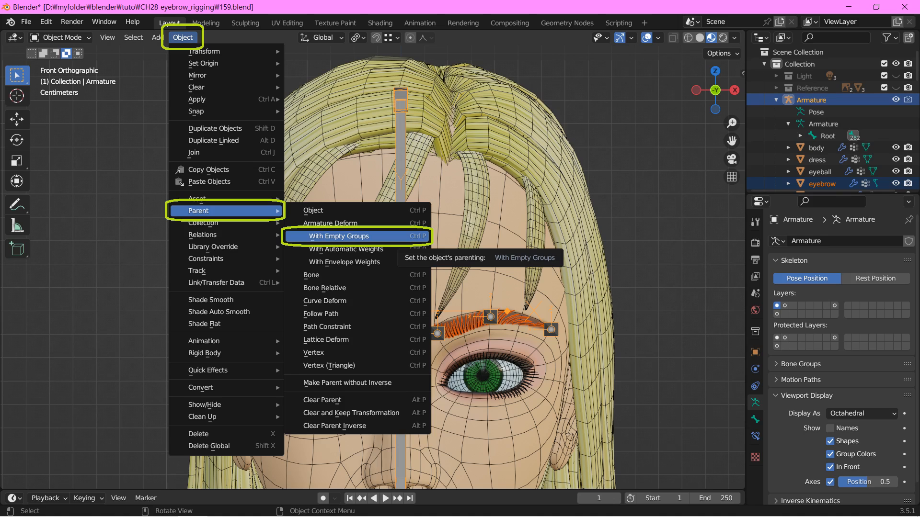
# Parent the eyebrow mesh to the armature with empty groups and change the armature's bone display style
pyautogui.click(339, 237)
pyautogui.click(861, 414)
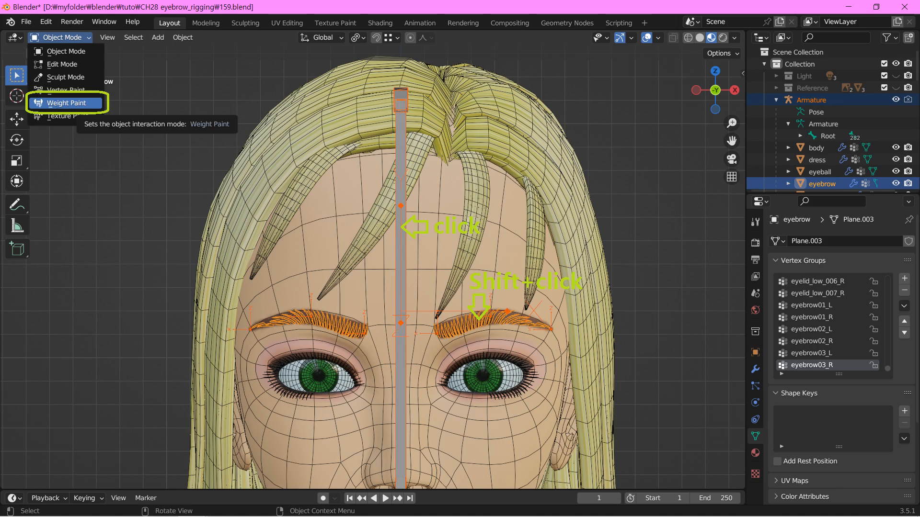
# Assign weight 0 in the Head vertex group to all vertices of the eyebrow mesh
pyautogui.click(67, 103)
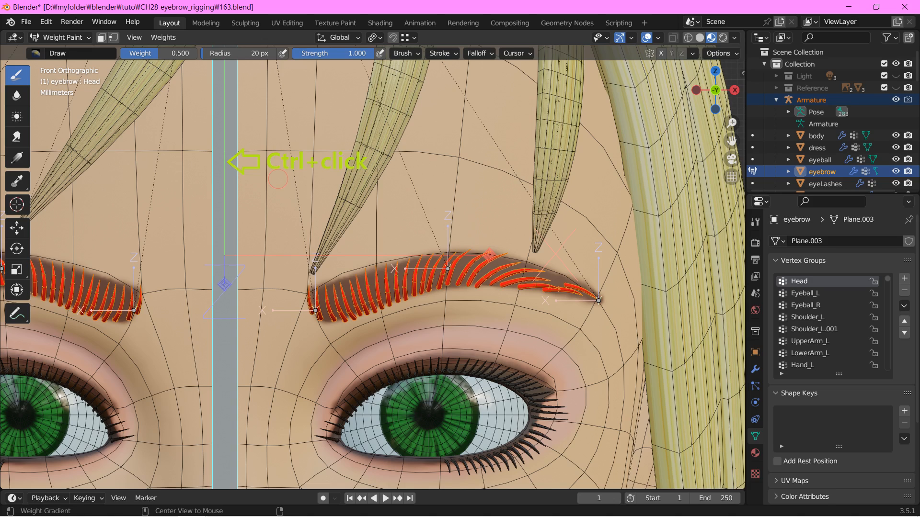
pyautogui.click(60, 37)
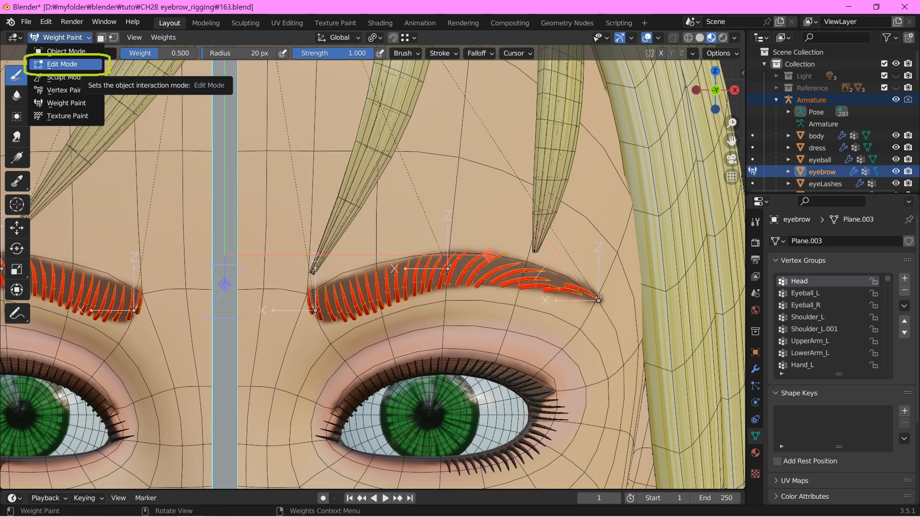
pyautogui.click(62, 65)
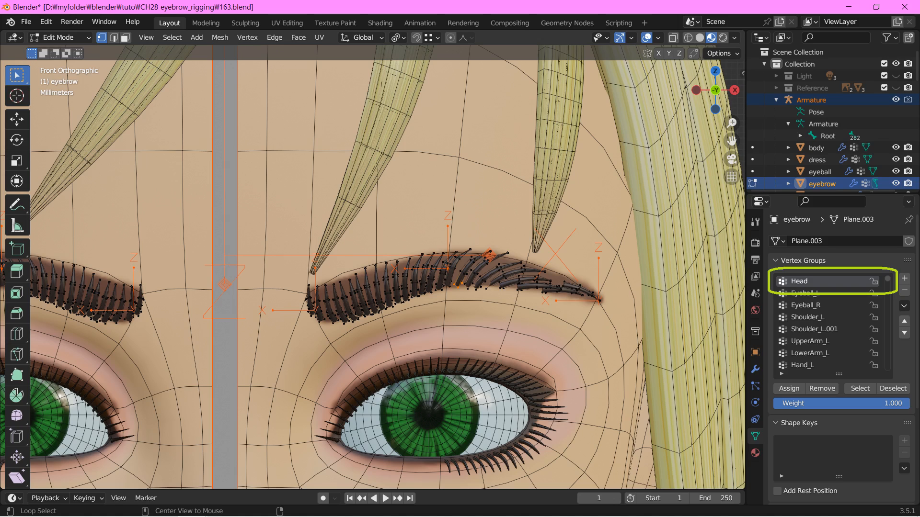
pyautogui.press('a')
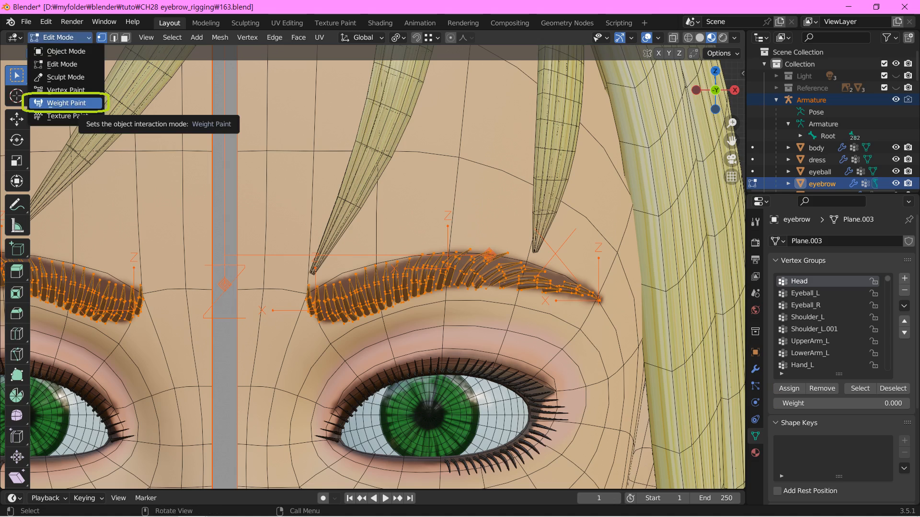
pyautogui.click(67, 103)
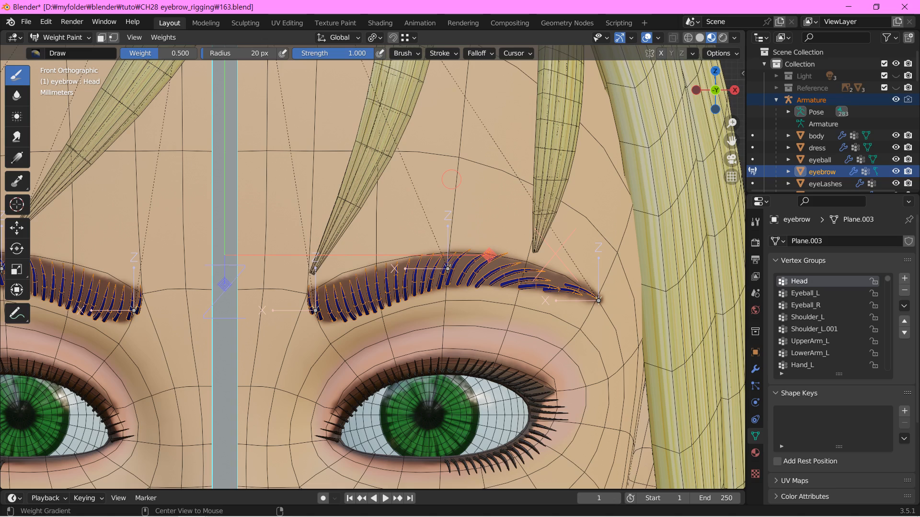
# Assign eyebrow01_L weights decreasing along the hairs, 0.5 midway and 0.1 at the arch, and eyebrow02_L weight 0.1 at the inner end
pyautogui.keyDown('ctrl'); pyautogui.click(297, 310); pyautogui.keyUp('ctrl')
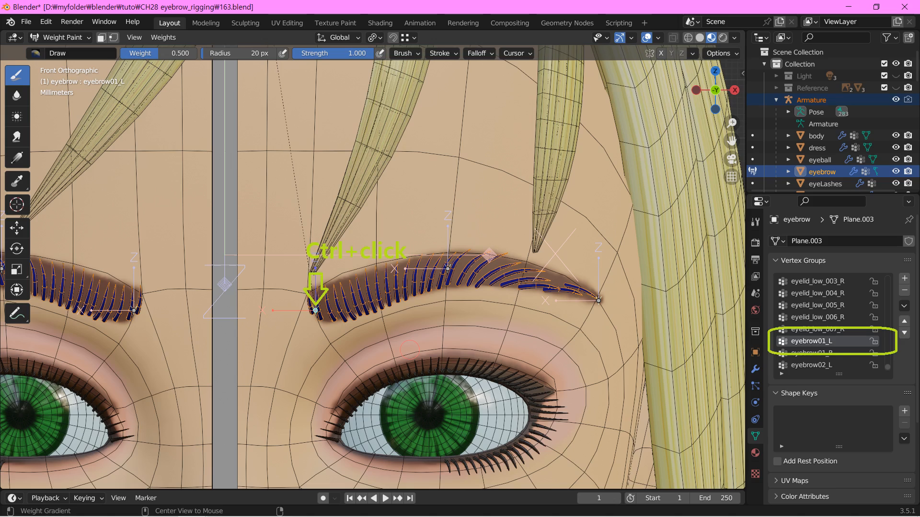
pyautogui.click(60, 37)
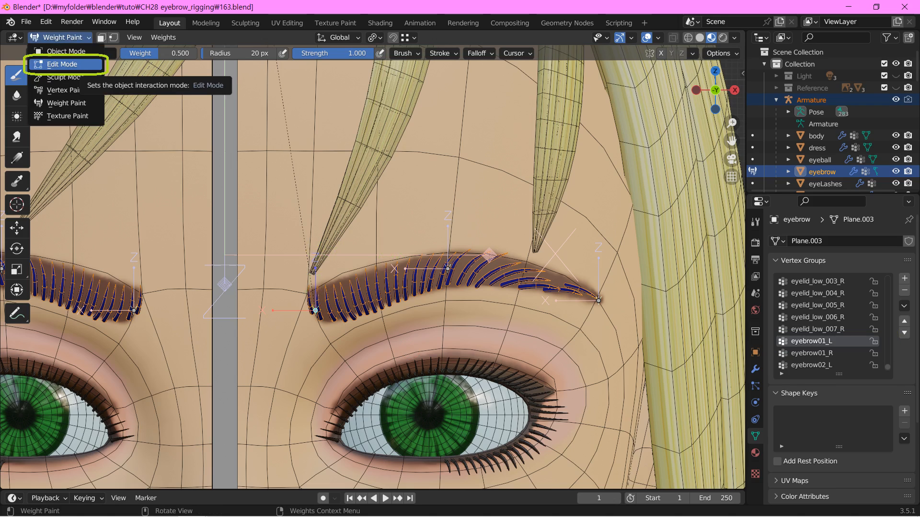
pyautogui.click(62, 64)
pyautogui.press('l')
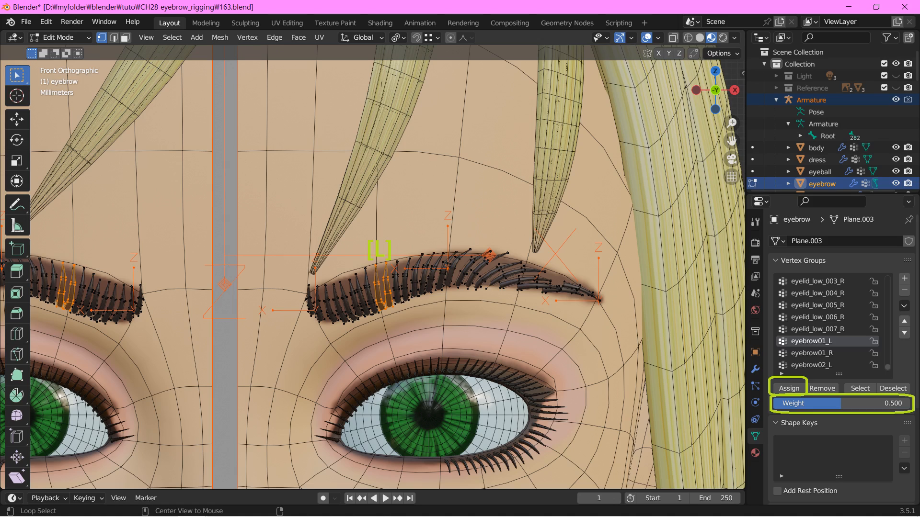
pyautogui.press('l')
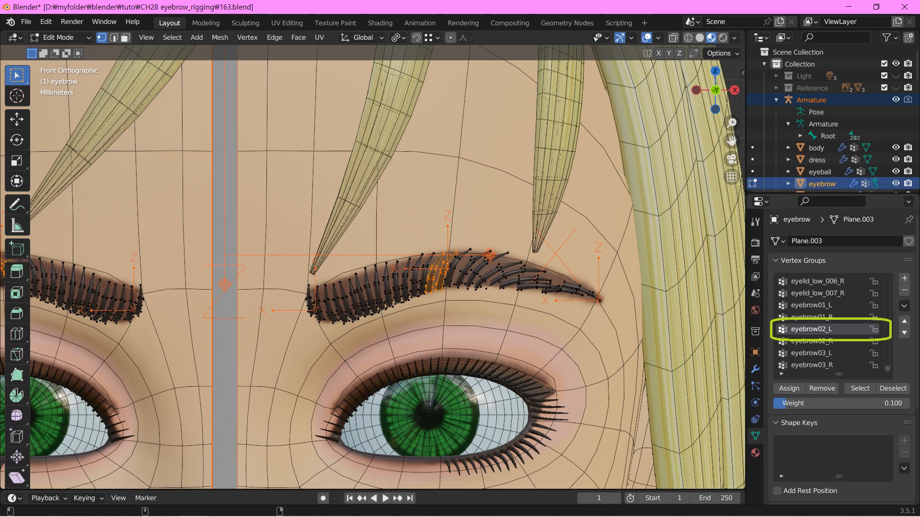
pyautogui.press('l')
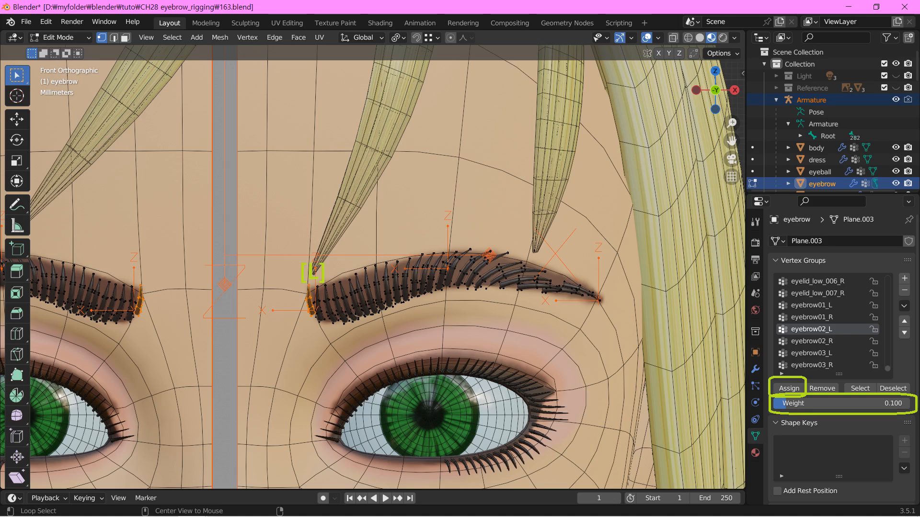
# Assign eyebrow03_L weights of 0.8, 0.5 and 0.1 to hairs from the outer end toward the arch, and return to Weight Paint mode
pyautogui.click(811, 353)
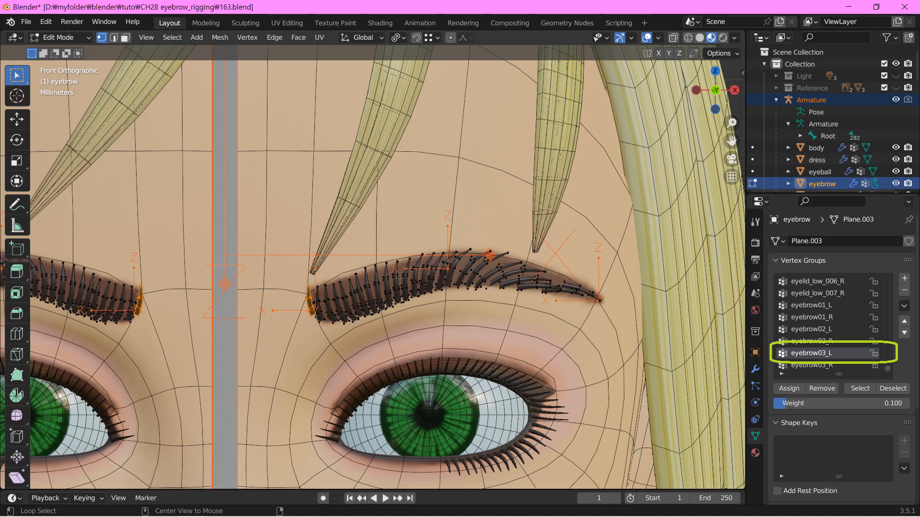
pyautogui.press('l')
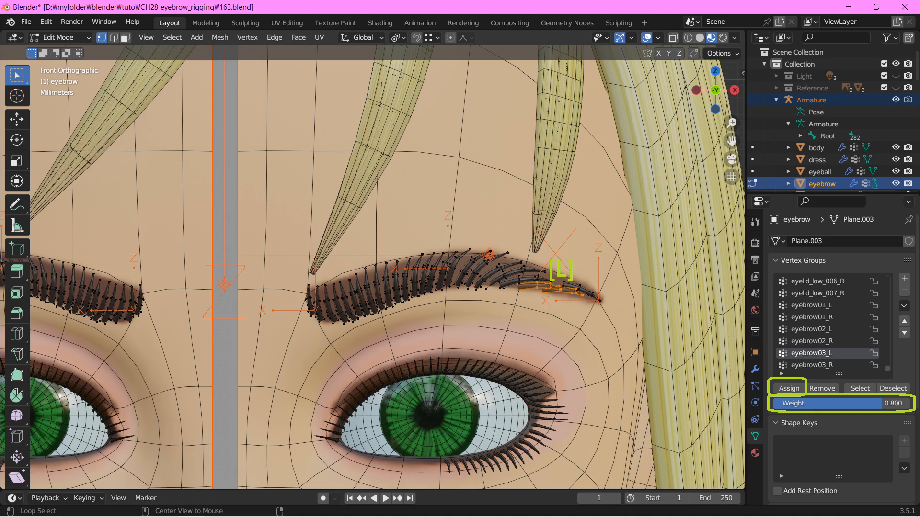
pyautogui.press('l')
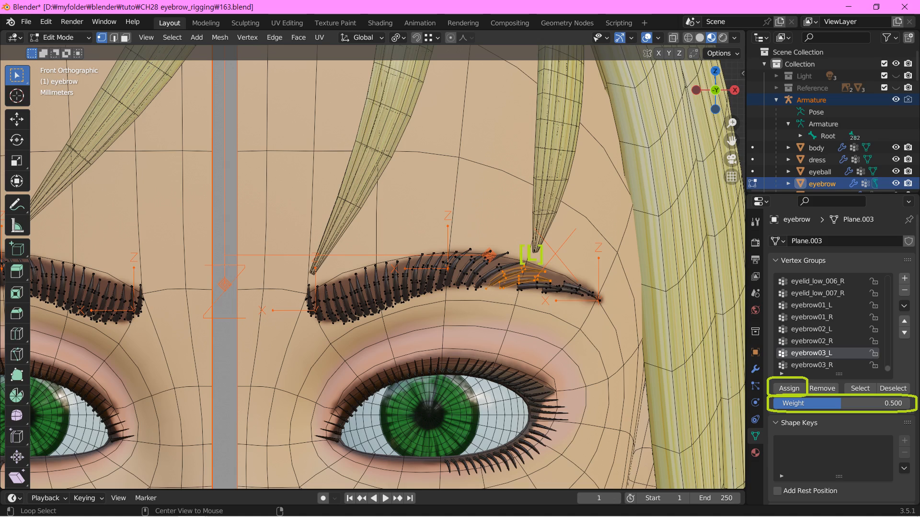
pyautogui.press('l')
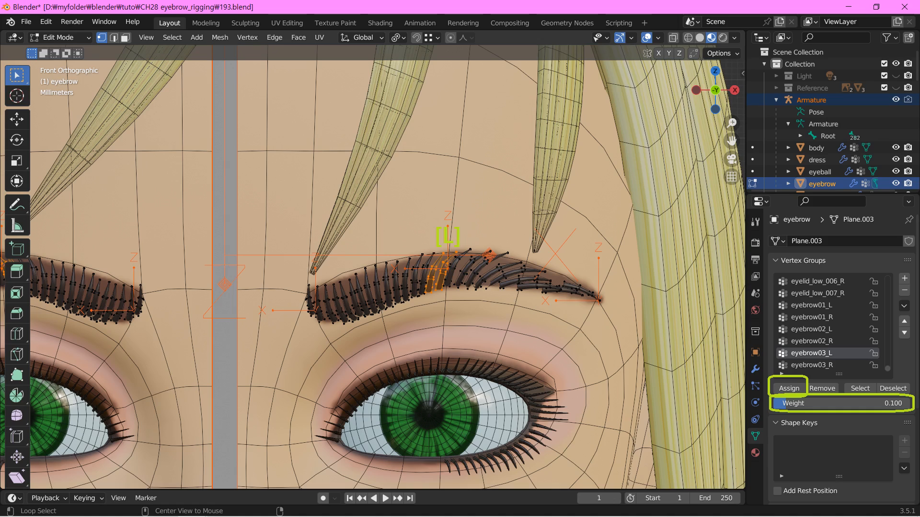
pyautogui.click(58, 38)
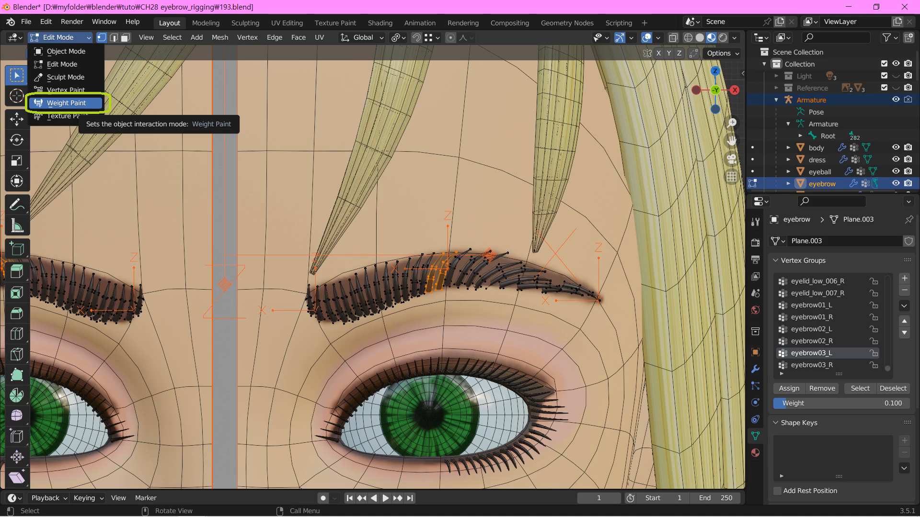
pyautogui.click(66, 103)
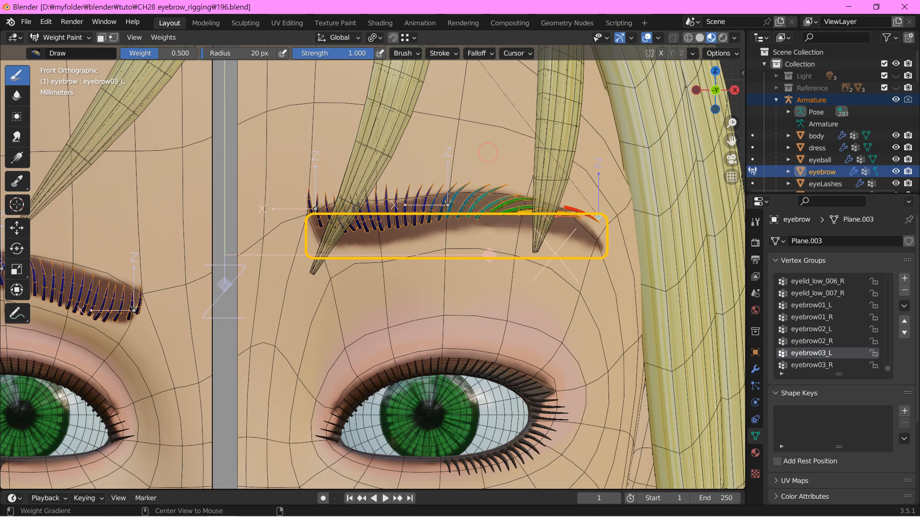
# Assign weight 0.3 in the Head vertex group to all vertices of the eyebrow mesh
pyautogui.keyDown('ctrl'); pyautogui.click(225, 178); pyautogui.keyUp('ctrl')
pyautogui.click(60, 38)
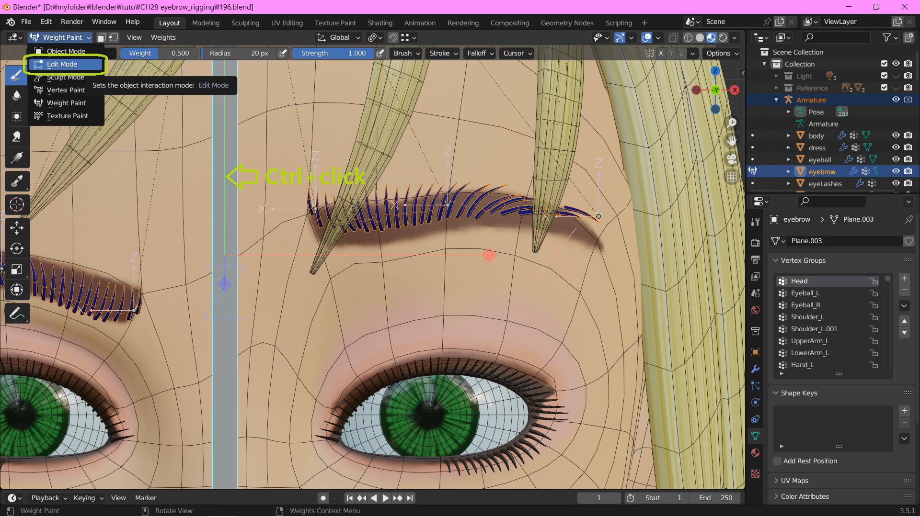
pyautogui.click(62, 64)
pyautogui.press('a')
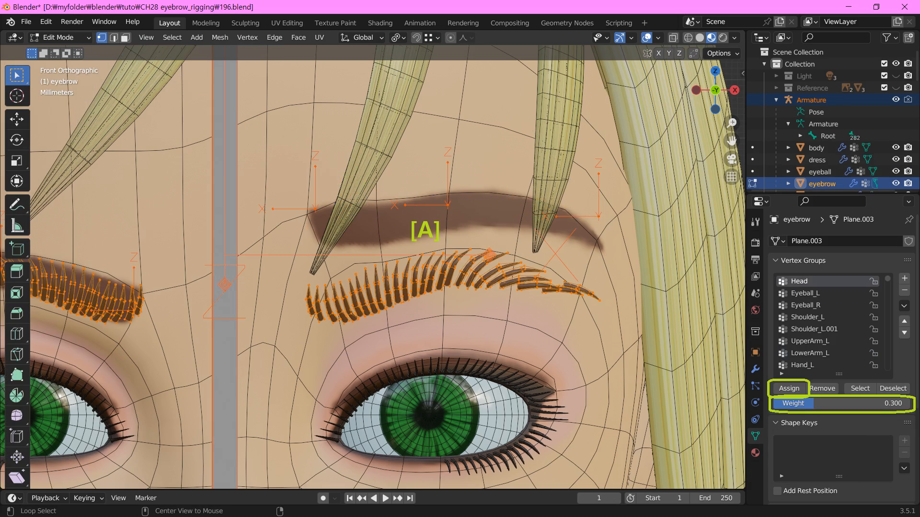